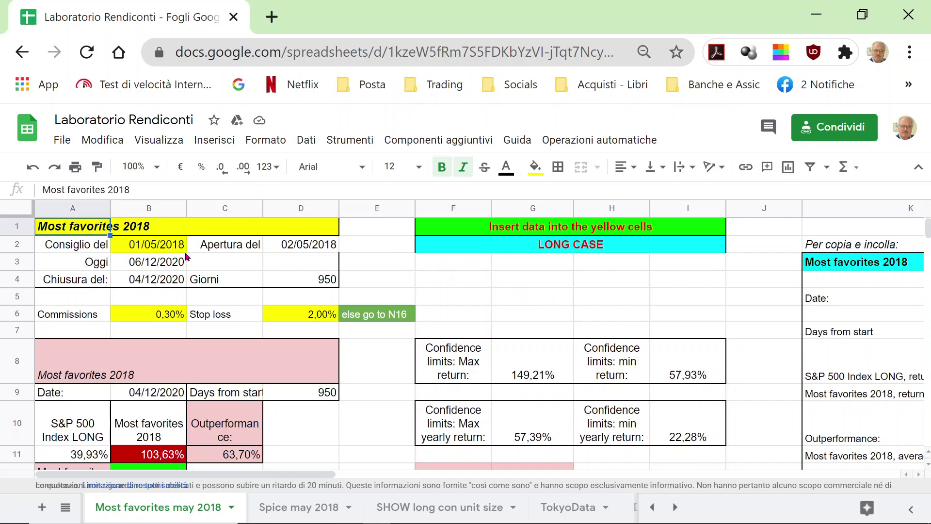
Step: Review the Most favorites 2018 summary block with its dates, rates and returns, and the ticker table starting at row 16
left_click(81, 230)
scroll(338, 403, "down", 3)
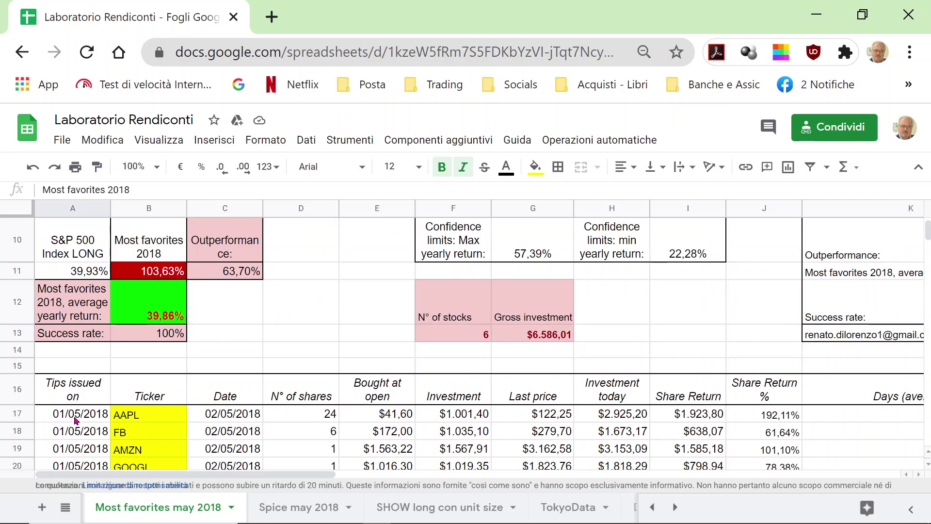
scroll(266, 365, "up", 3)
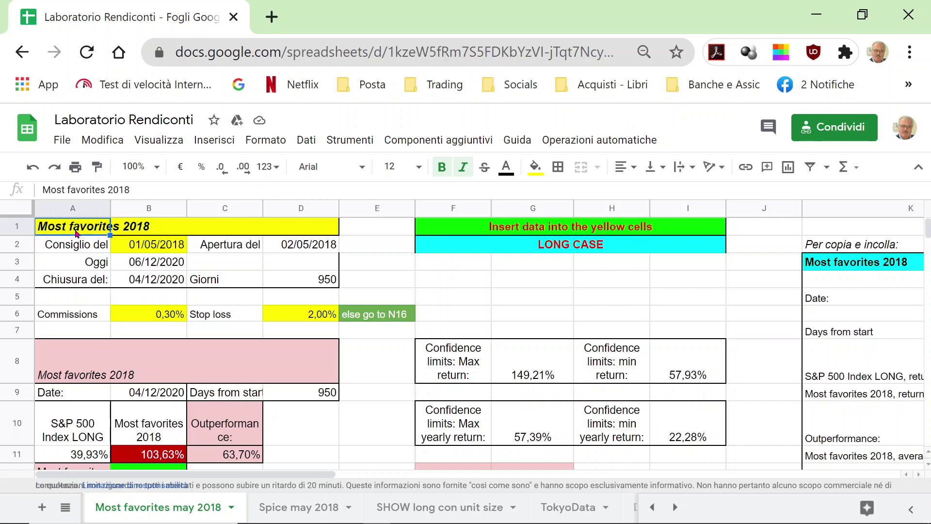
scroll(383, 364, "down", 4)
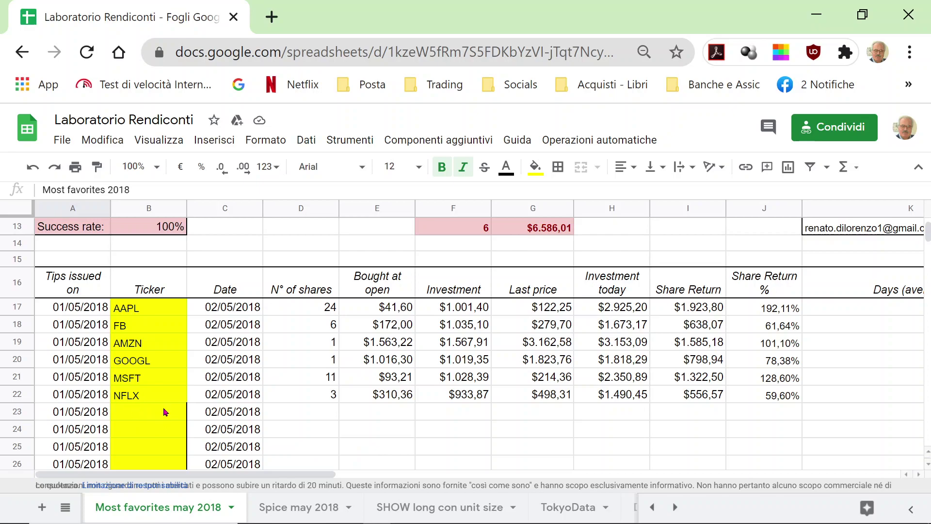
scroll(400, 438, "up", 5)
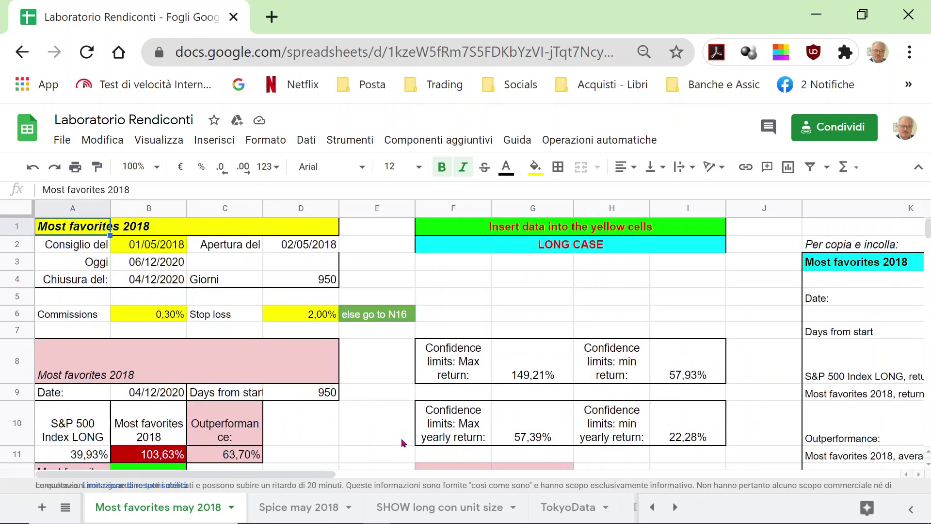
scroll(400, 437, "down", 2)
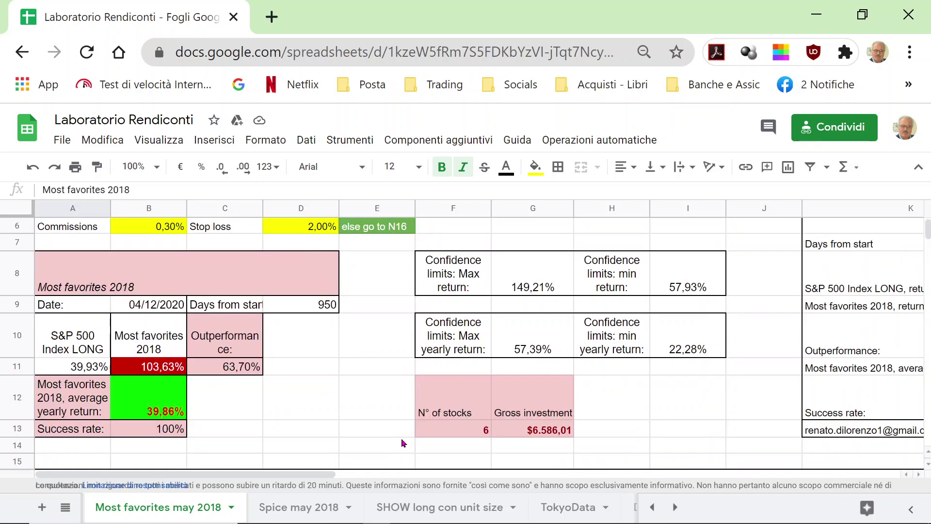
scroll(400, 437, "down", 3)
Step: Examine the AAPL row's tip date, ticker, purchase date and the formula behind its Bought at open price
left_click(99, 307)
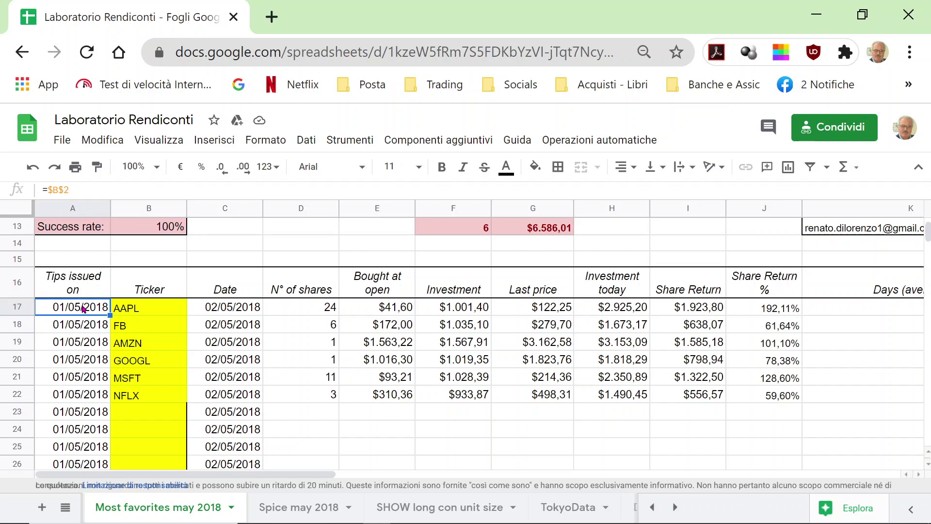
left_click(125, 316)
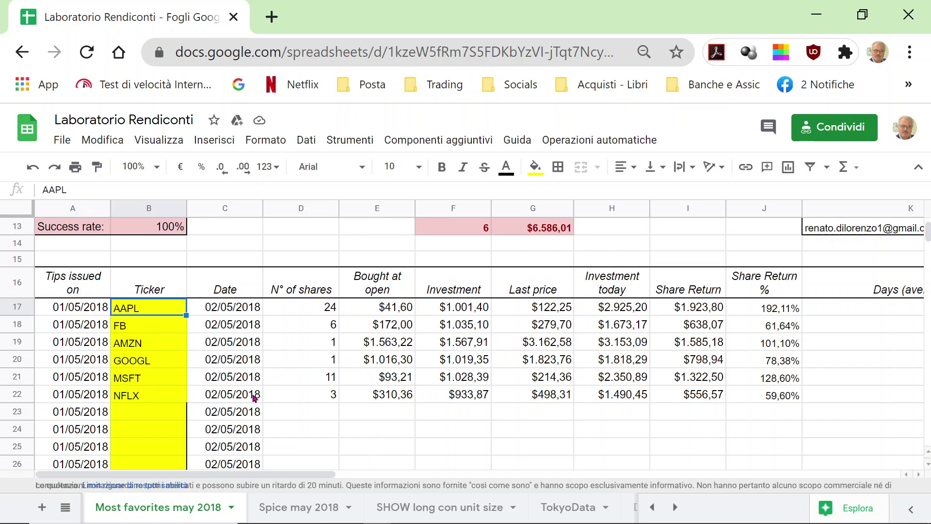
left_click(243, 305)
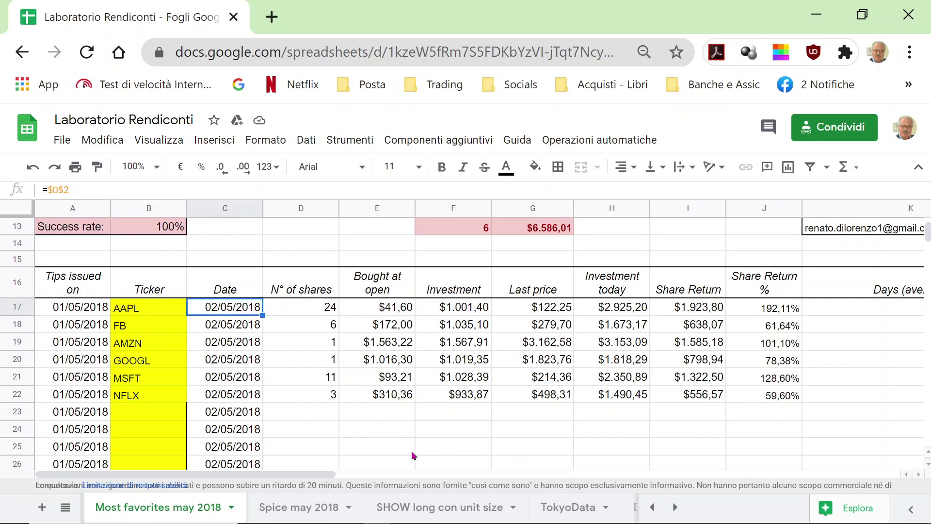
left_click(136, 312)
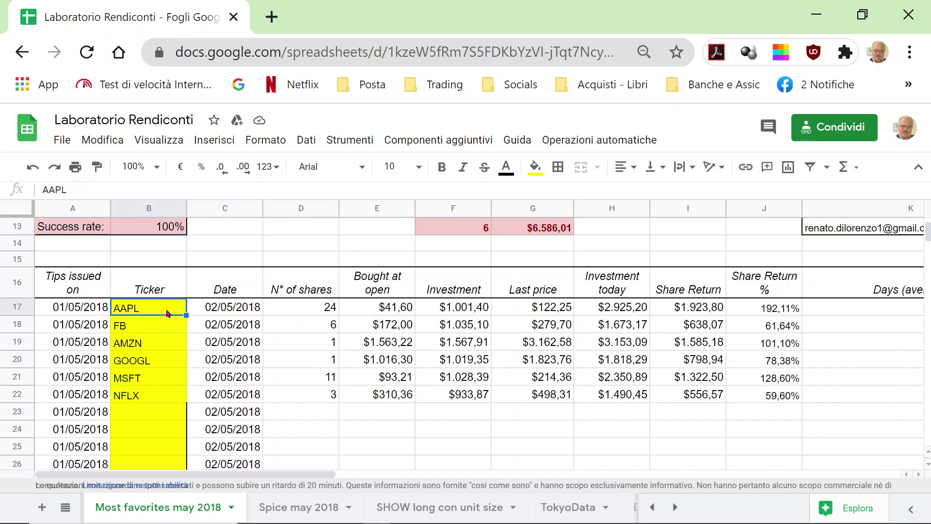
left_click(224, 312)
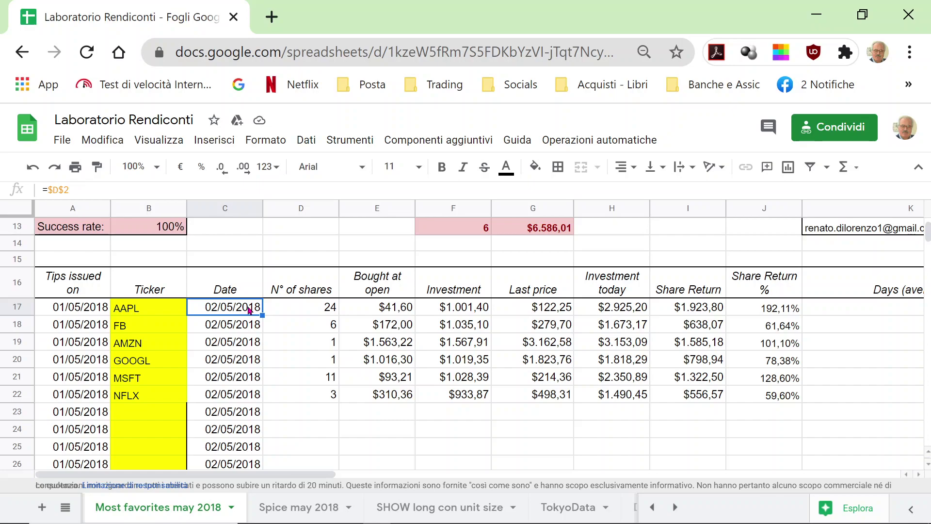
left_click(395, 308)
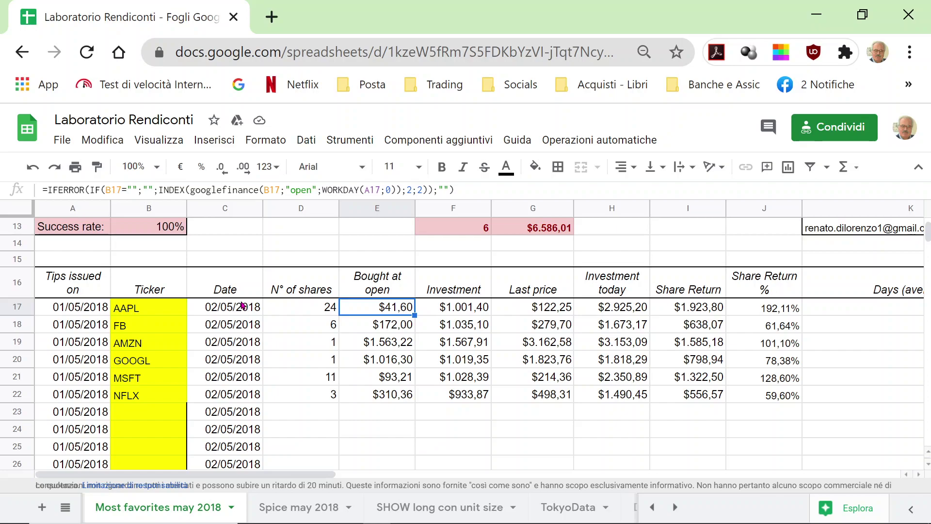
left_click(79, 312)
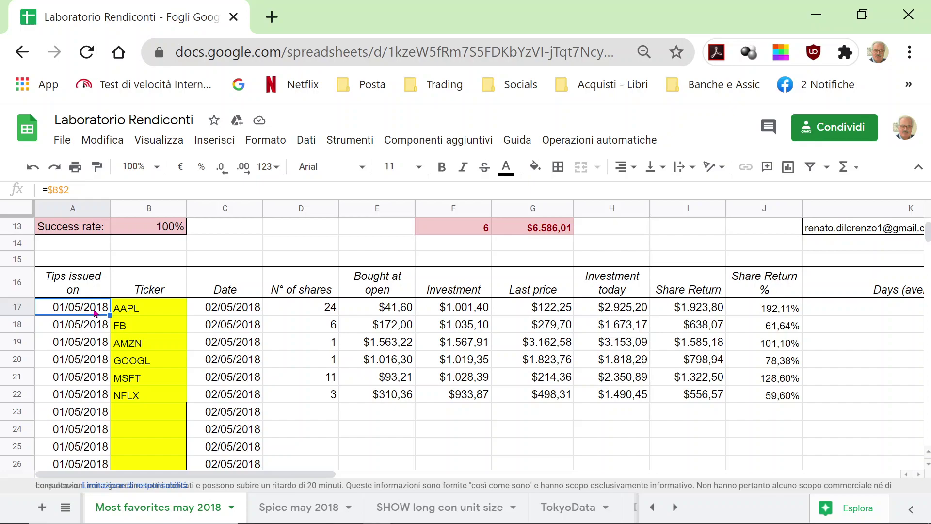
left_click(242, 313)
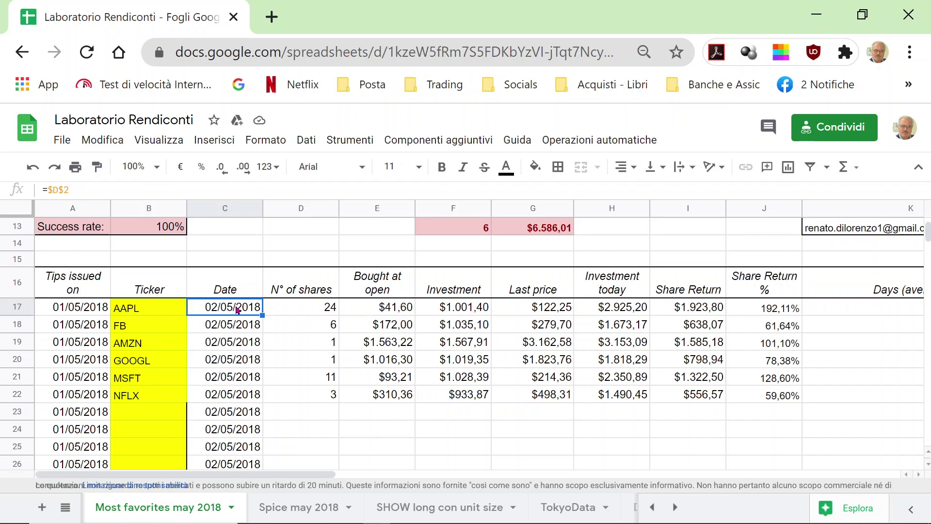
left_click(381, 311)
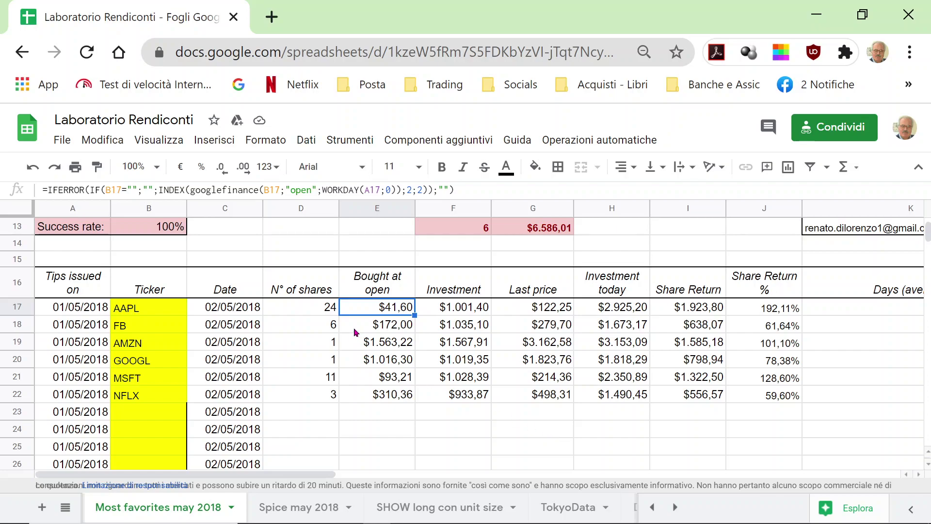
Step: Check how the AAPL row's N° of shares formula in D17 relates to the opening price in E17
left_click(328, 311)
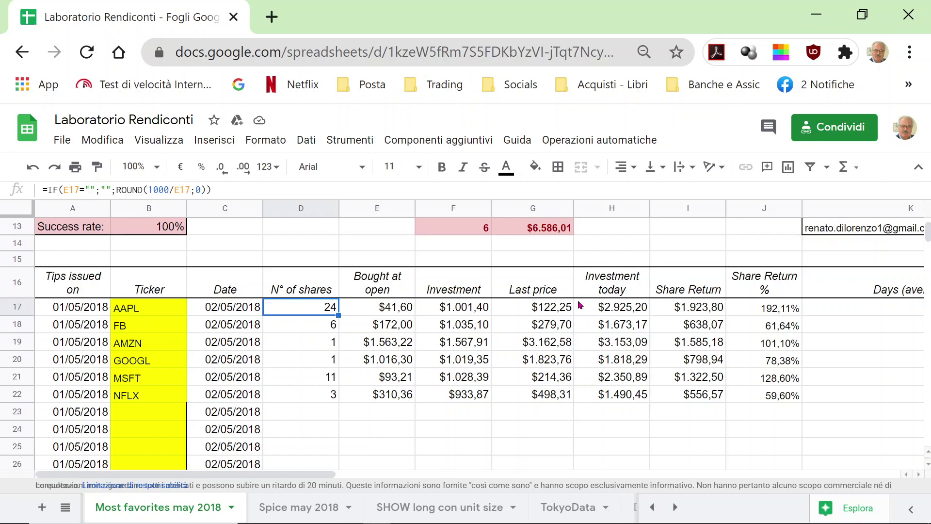
left_click(398, 303)
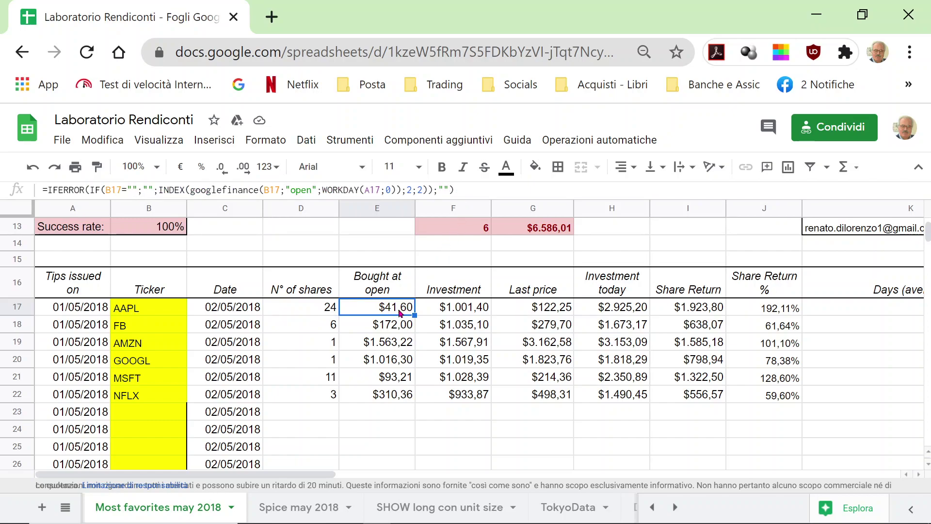
key("Left")
key("Left")
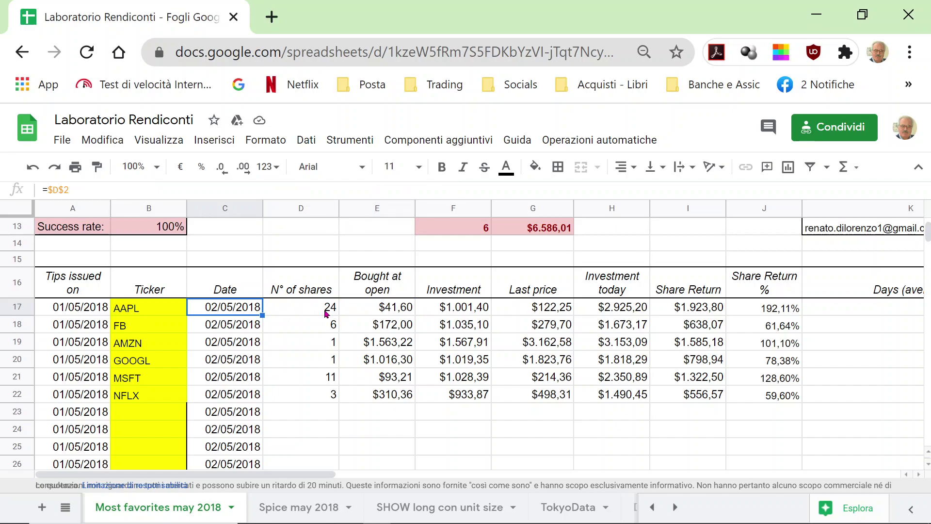
left_click(185, 310)
left_click(383, 313)
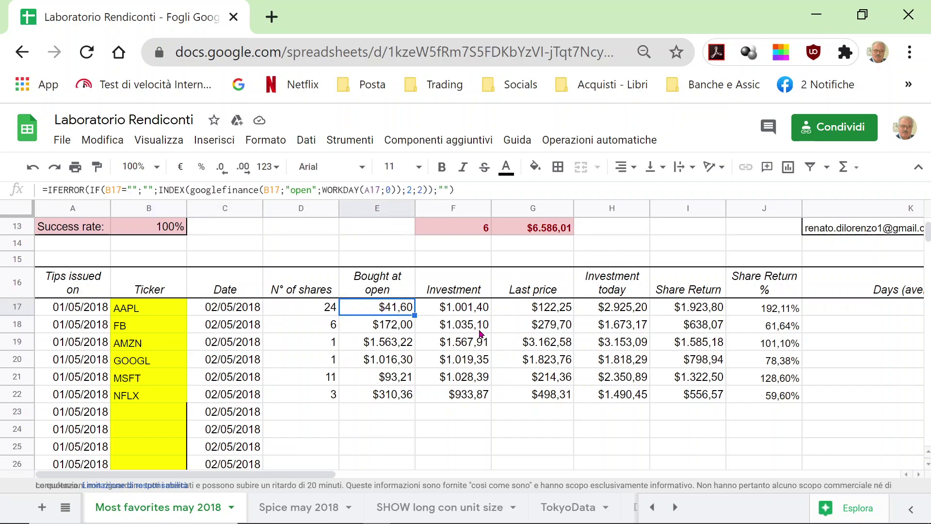
Step: Inspect the AAPL row's formulas from Investment and Last price through Investment today, Share Return and Share Return %
left_click(470, 313)
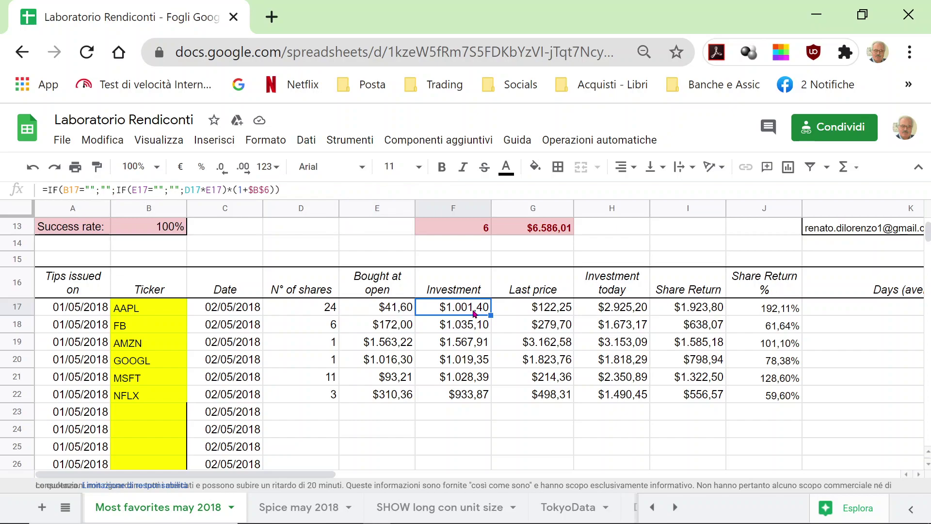
left_click(549, 309)
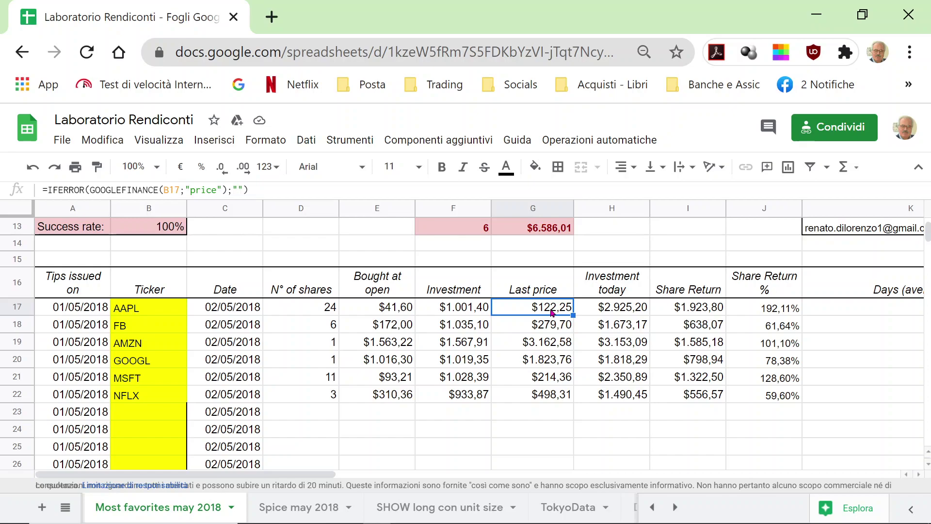
left_click(617, 310)
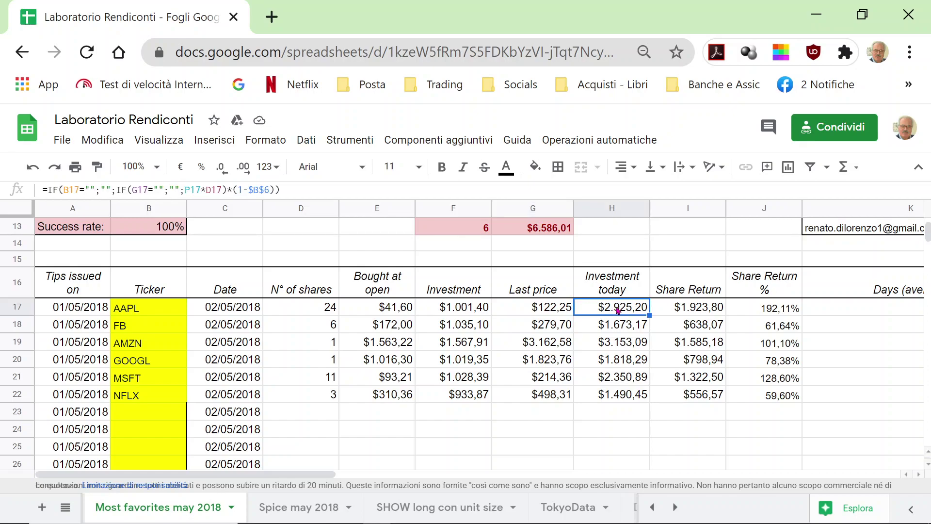
left_click(701, 311)
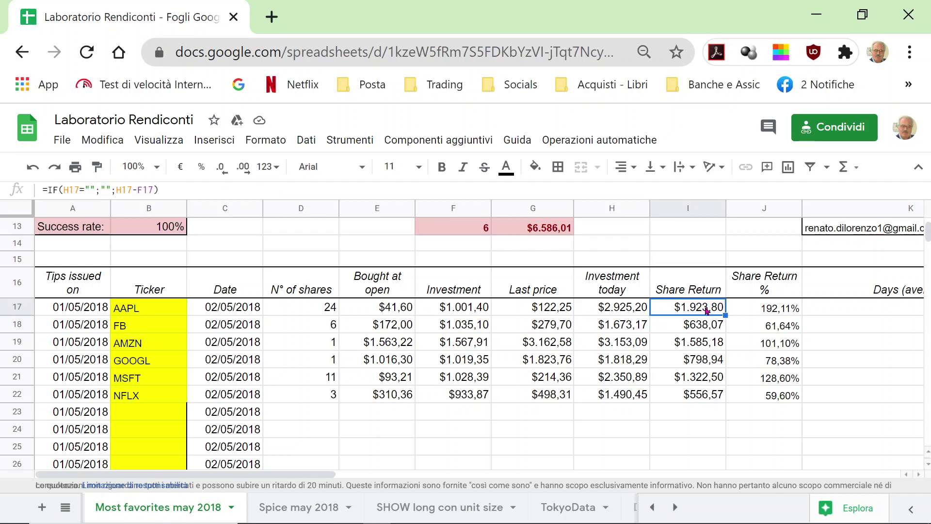
left_click(786, 311)
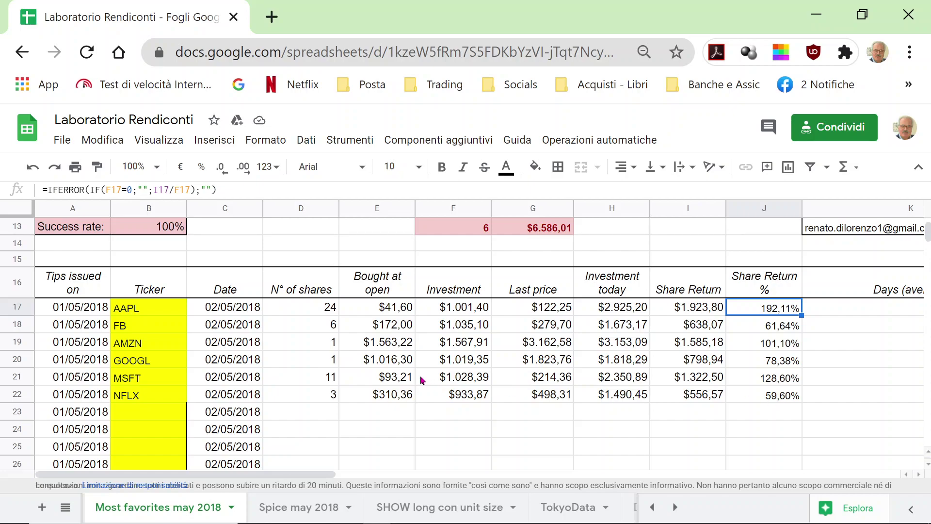
Step: Review the Totals or averages row and the .inx, .dji and .ixic index rows below the stock list
scroll(561, 371, "down", 10)
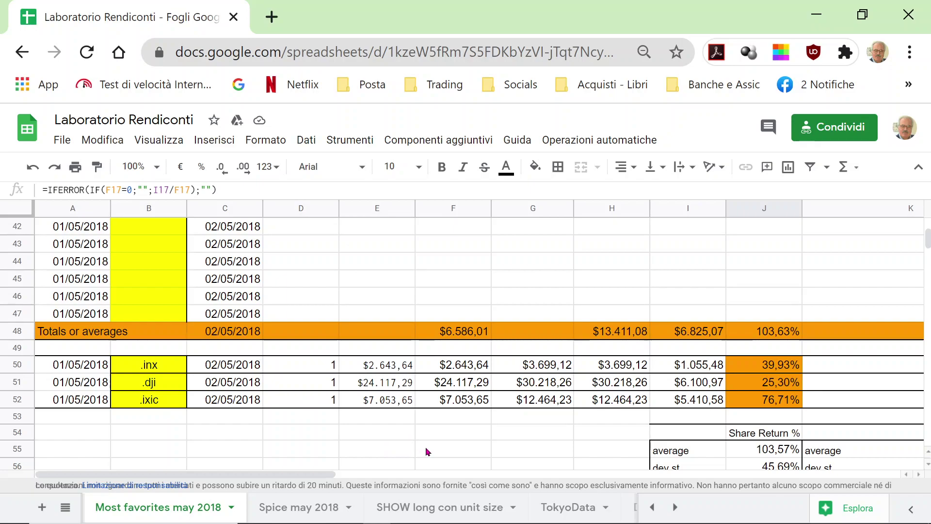
scroll(425, 446, "up", 10)
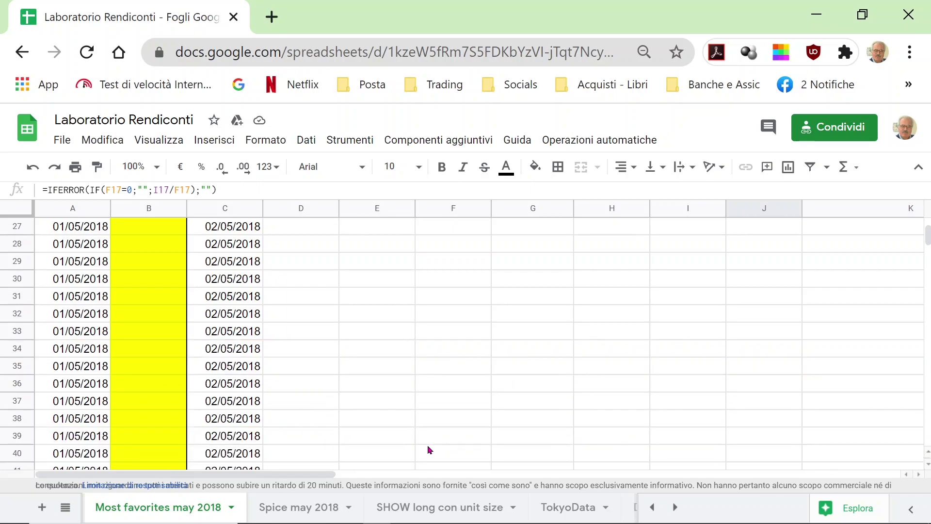
scroll(431, 448, "up", 3)
scroll(431, 448, "down", 3)
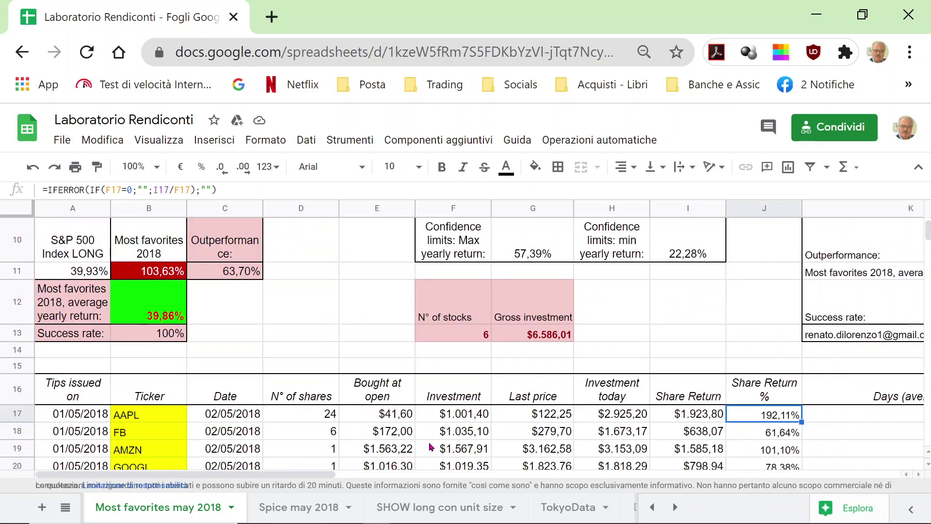
Step: Inspect the formulas for the average yearly return in B12 and the outperformance in C11
scroll(432, 446, "up", 1)
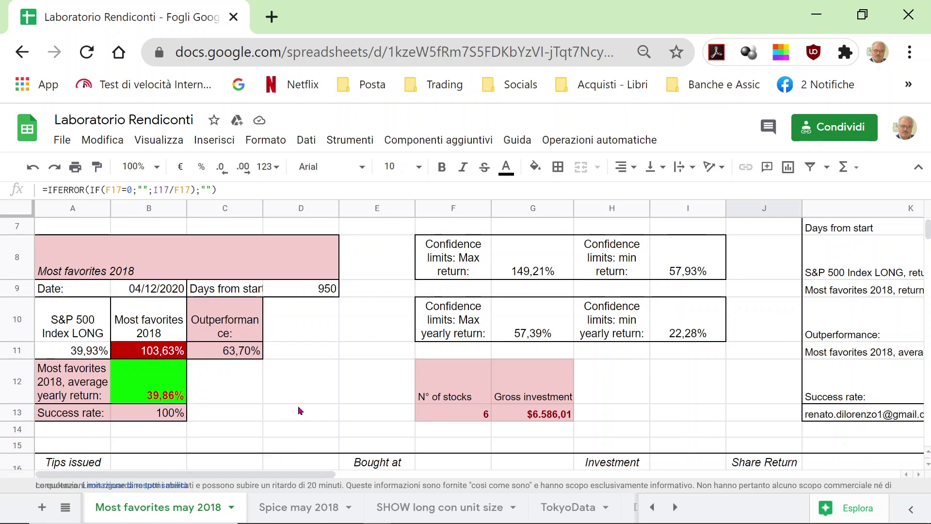
left_click(151, 393)
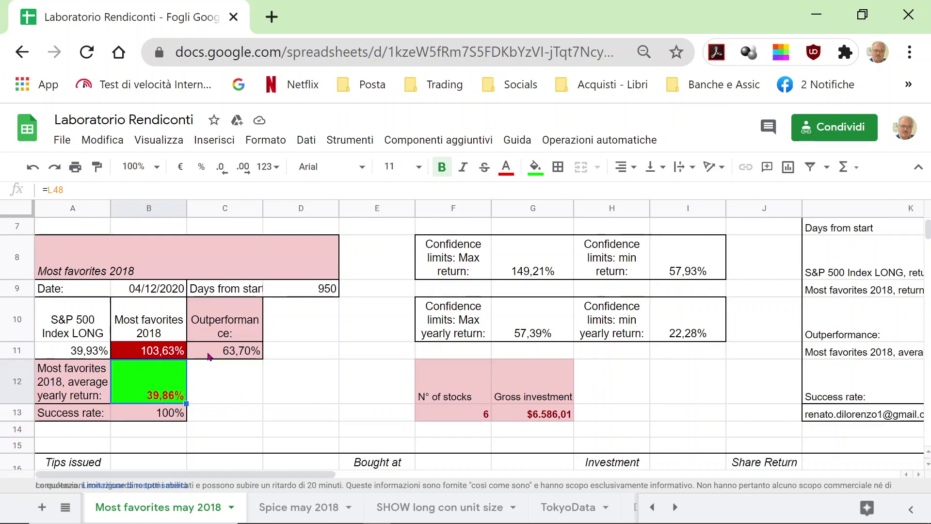
key("Up")
key("Right")
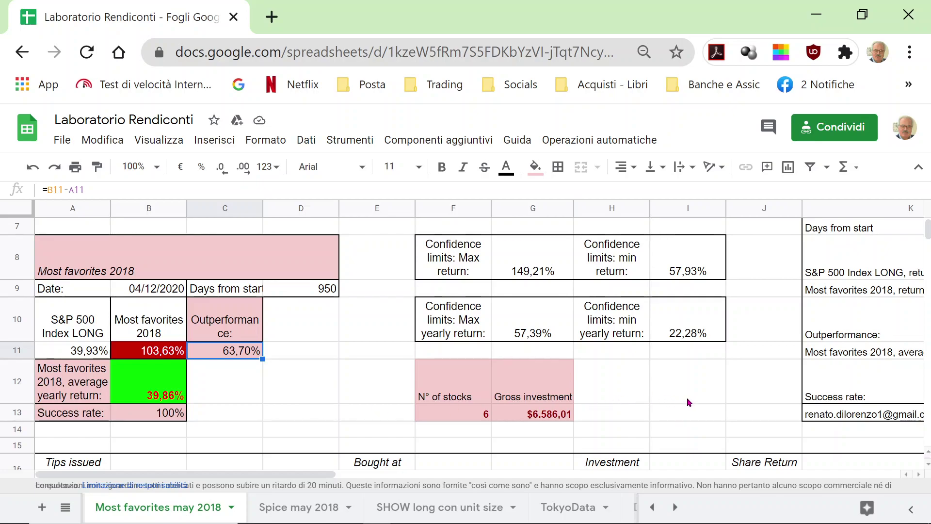
Step: Check the Commissions rate in B6 and the Stop loss rate in D6
scroll(223, 418, "up", 3)
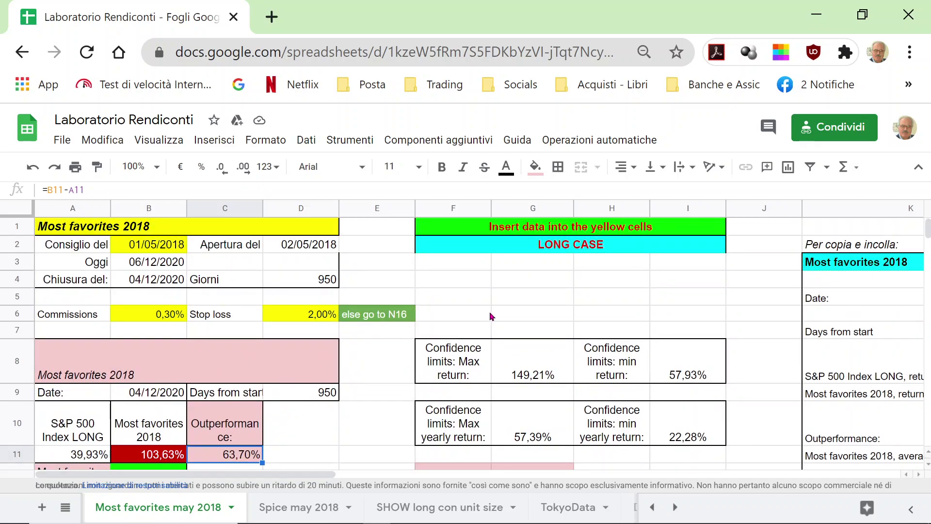
left_click(150, 319)
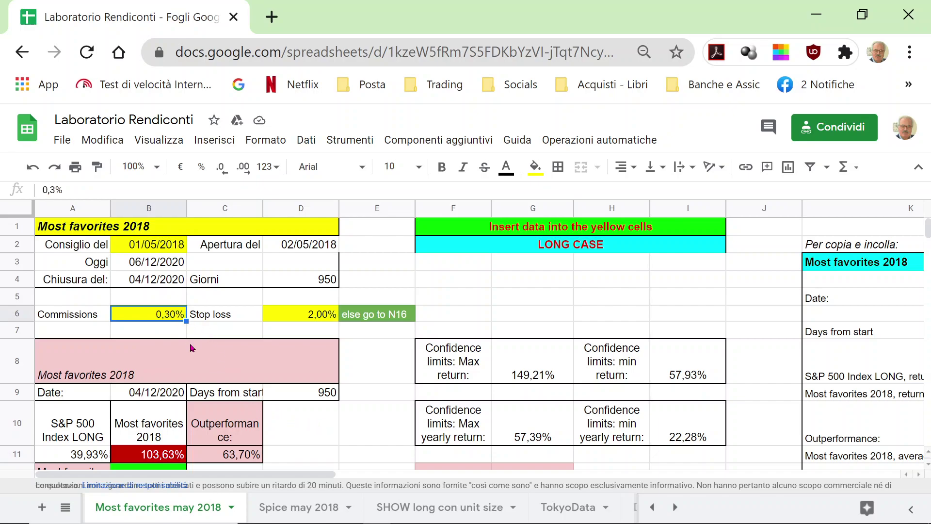
left_click(290, 315)
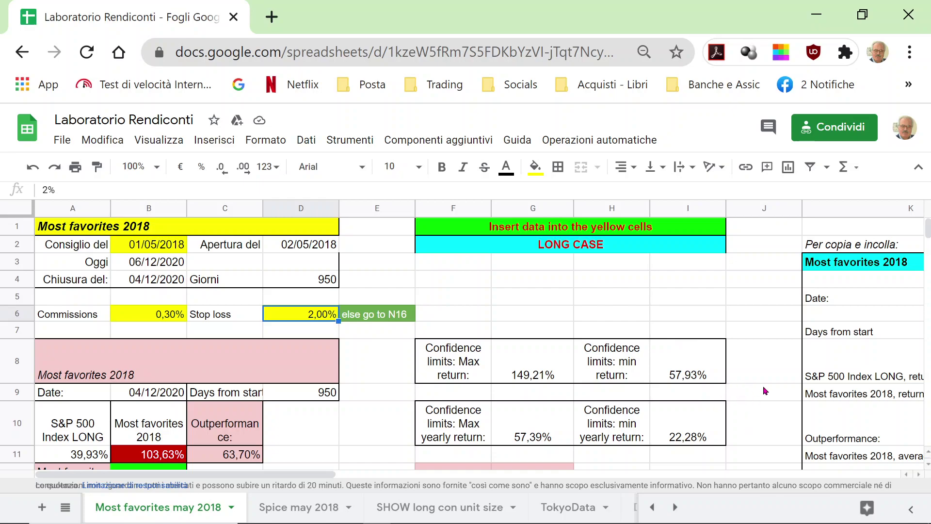
Step: Examine the confidence limits for the maximum yearly return in row 10, including the formula in G10
scroll(764, 390, "down", 3)
scroll(769, 390, "up", 1)
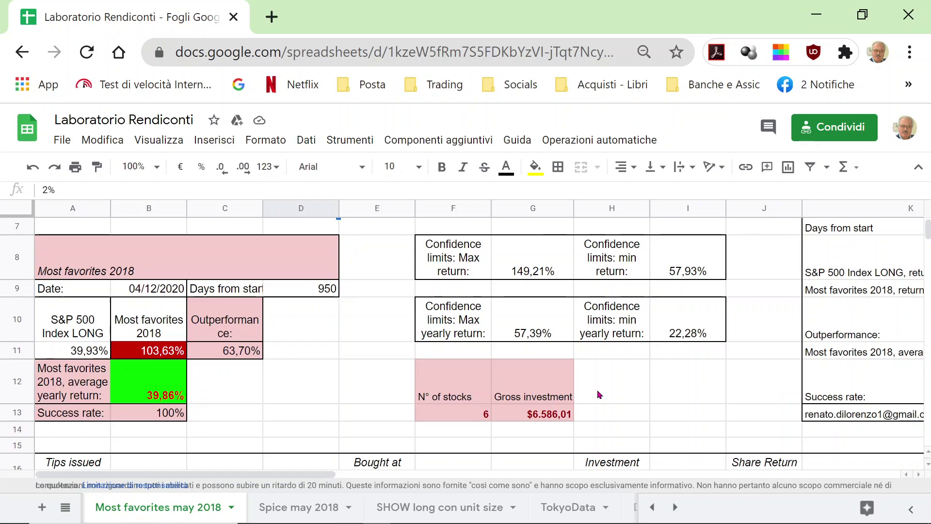
left_click(535, 334)
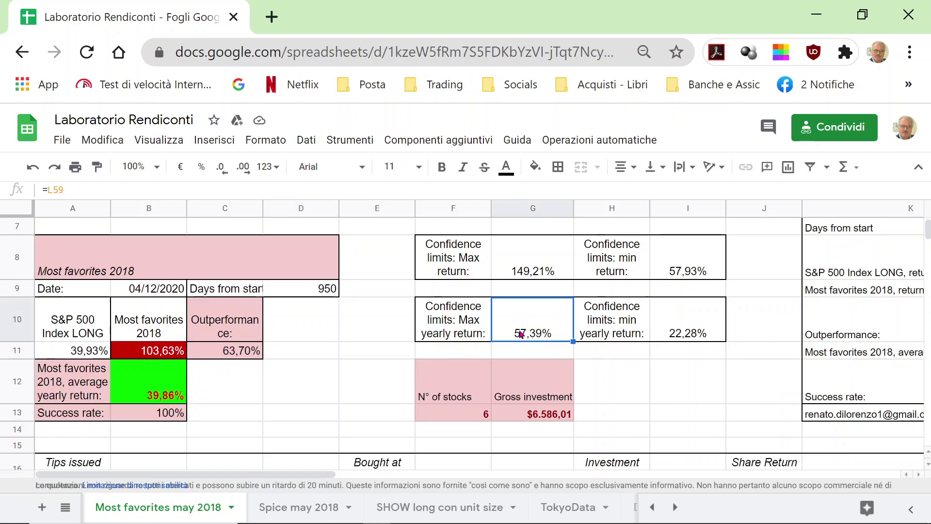
left_click(432, 333)
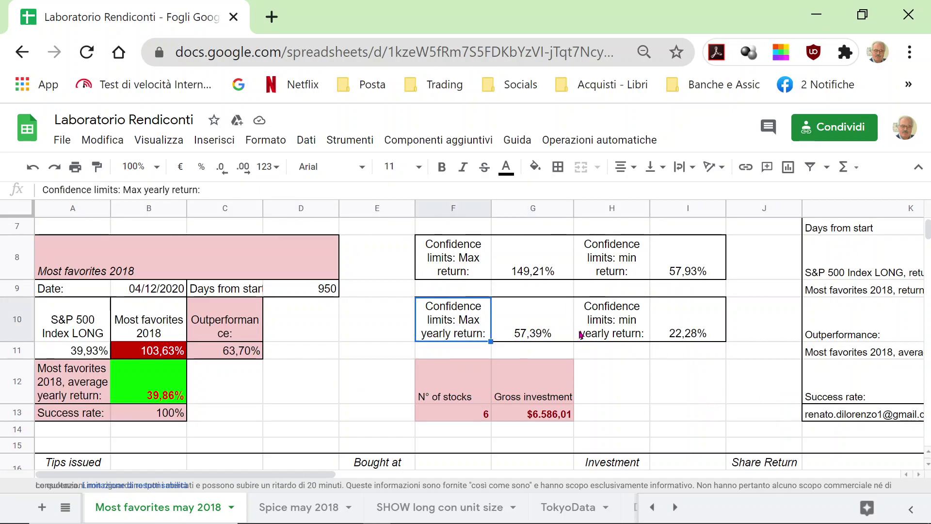
Step: Review the list of purchased stocks and the Totals or averages row in relation to the yearly confidence limits
left_click(595, 334)
left_click(480, 328)
scroll(369, 391, "down", 3)
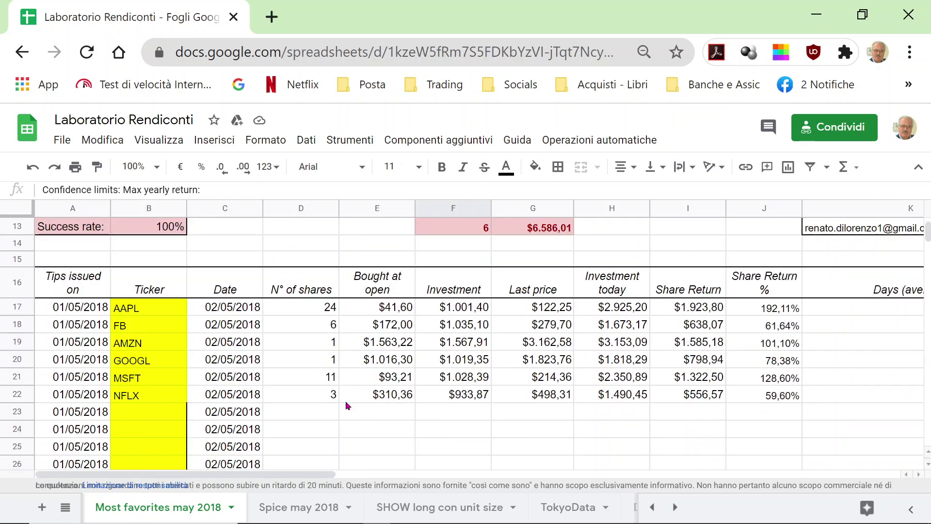
scroll(347, 400, "down", 8)
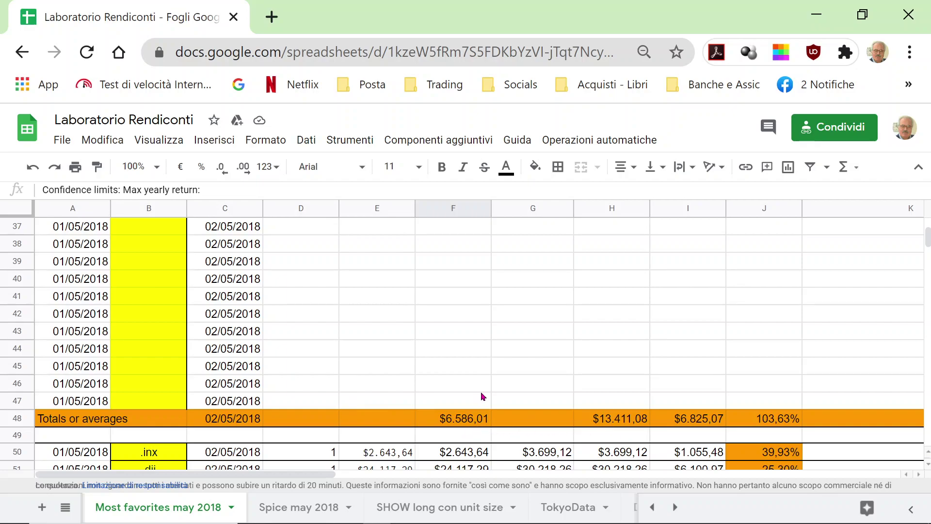
scroll(480, 391, "up", 5)
scroll(483, 396, "up", 2)
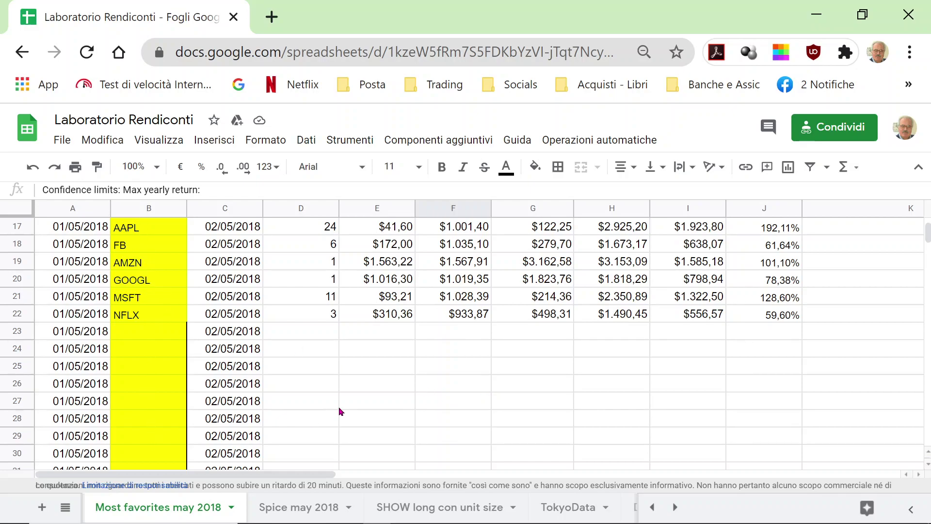
scroll(340, 407, "down", 5)
scroll(339, 402, "down", 2)
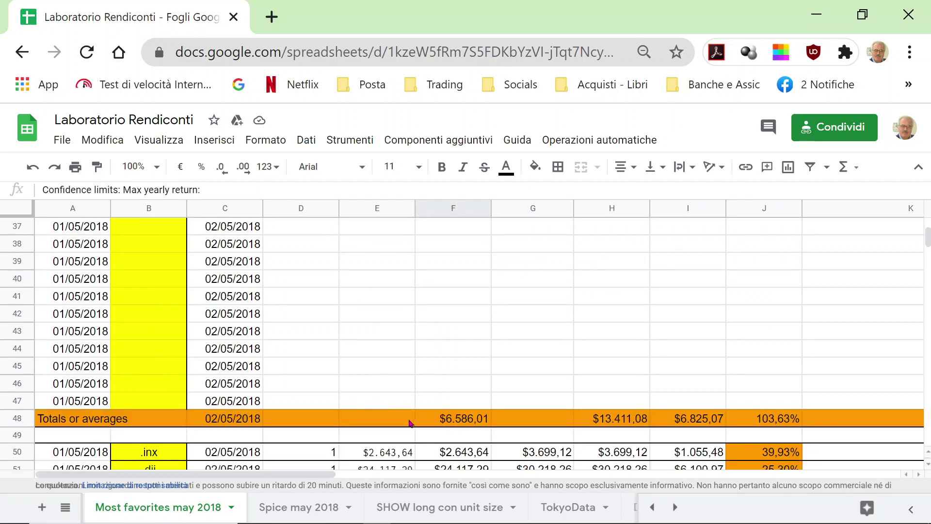
scroll(454, 343, "up", 8)
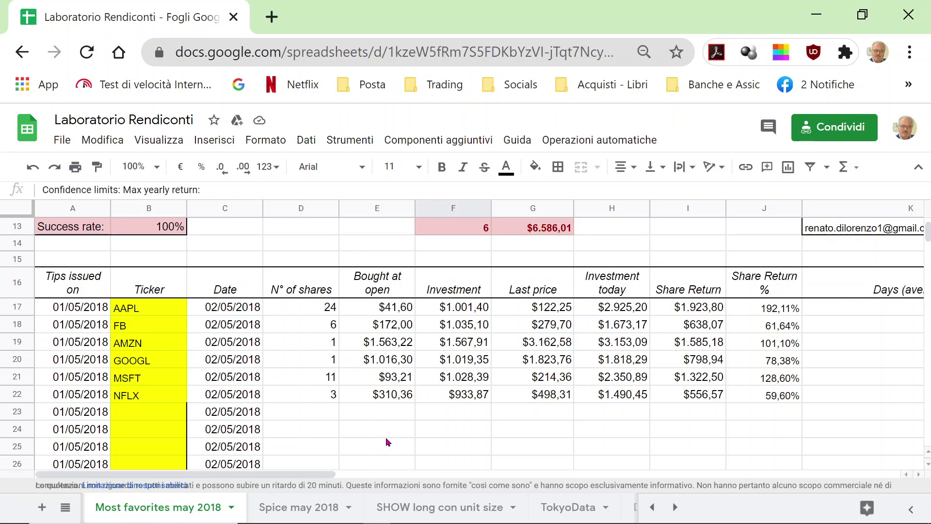
scroll(388, 439, "up", 1)
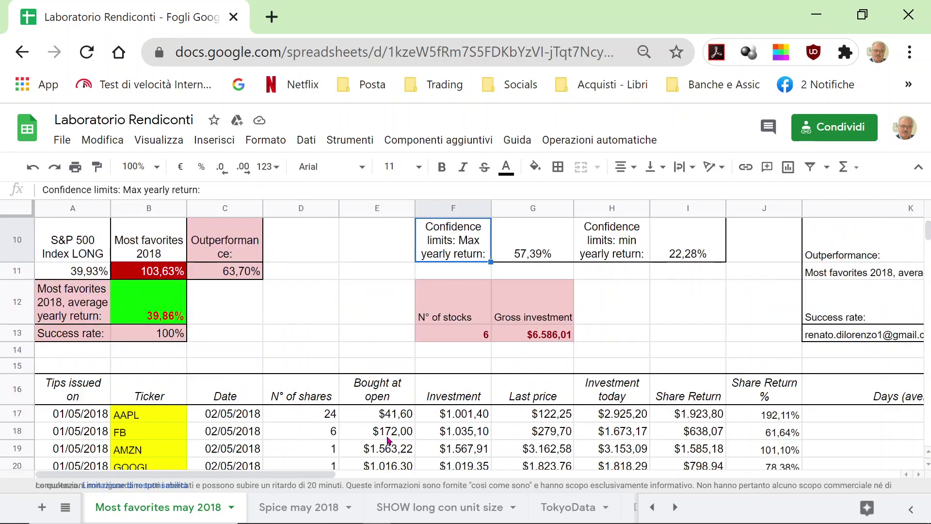
scroll(388, 439, "up", 3)
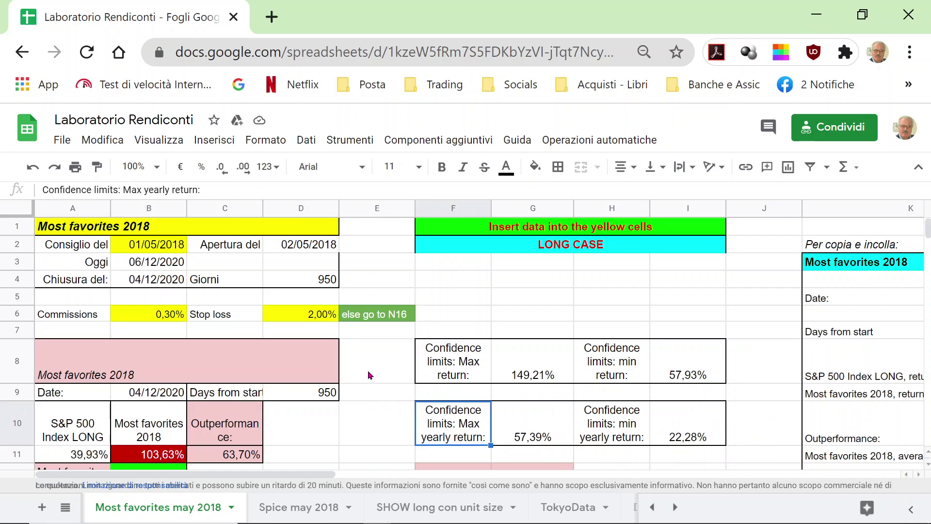
Step: Compare the formulas behind the maximum yearly return limit in G10 and the minimum yearly return limit in I10
key("Down")
key("Down")
key("Down")
key("Up")
key("Up")
key("Up")
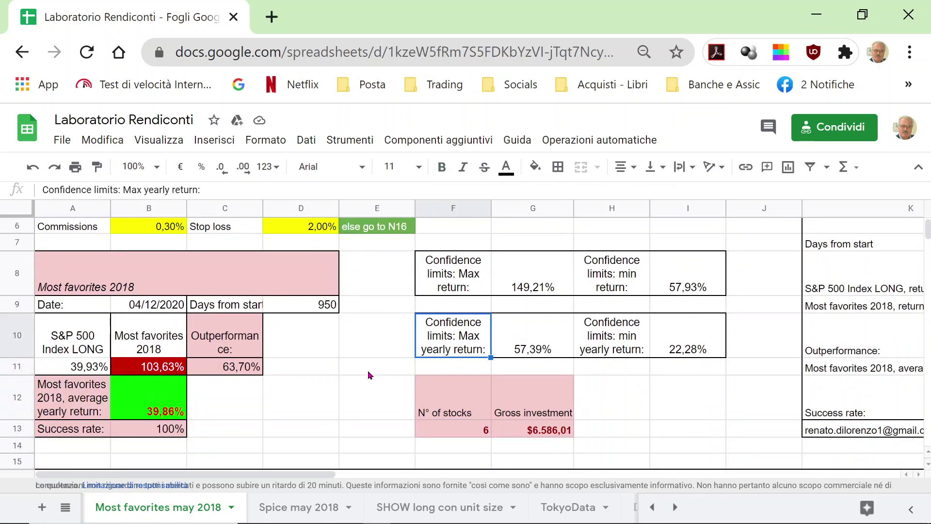
key("Right")
key("Right")
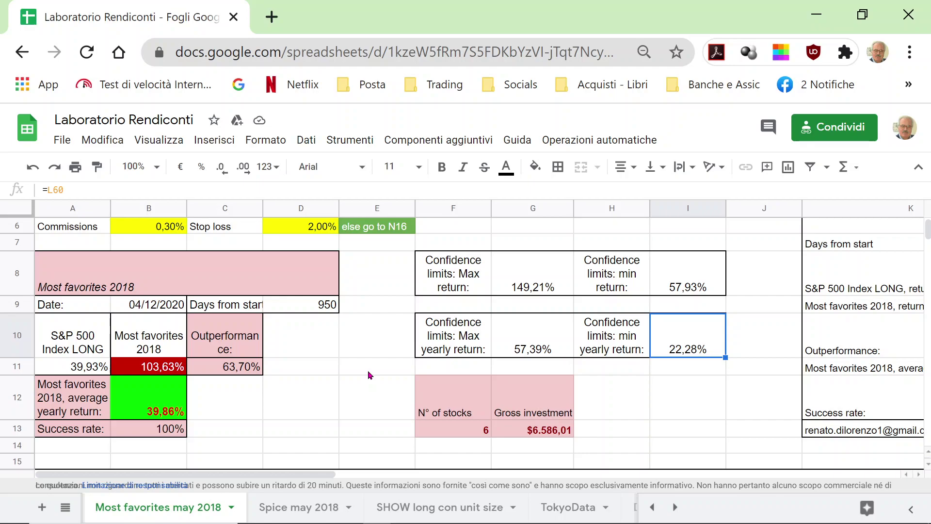
key("Left")
key("Left")
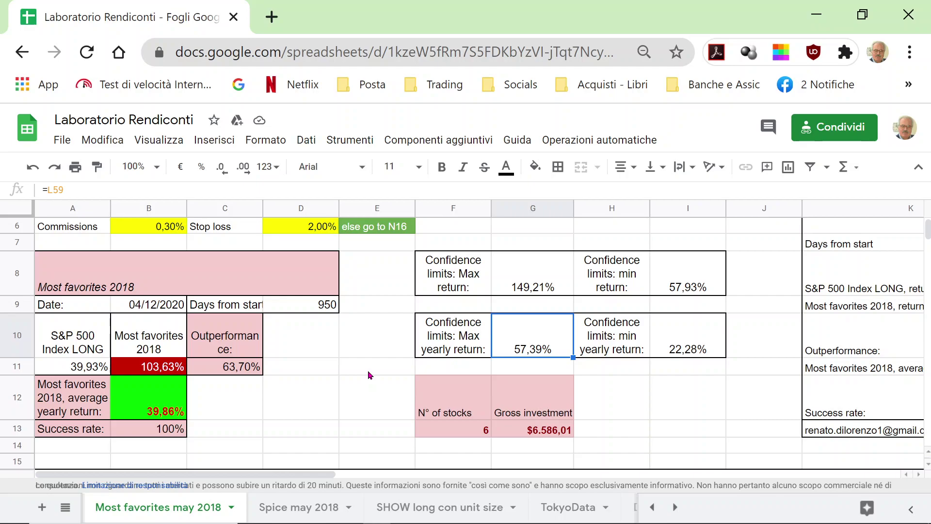
key("Right")
key("Right")
key("Left")
key("Left")
key("Right")
key("Right")
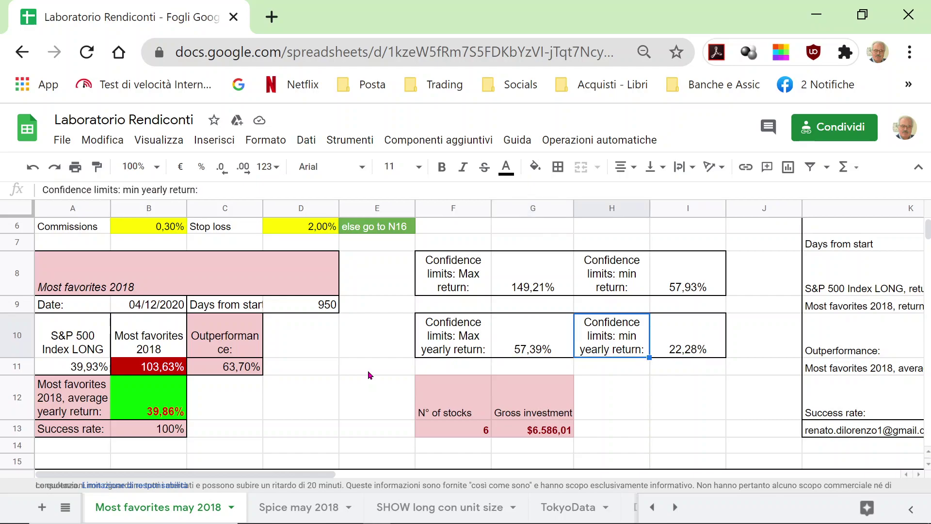
key("Left")
key("Left")
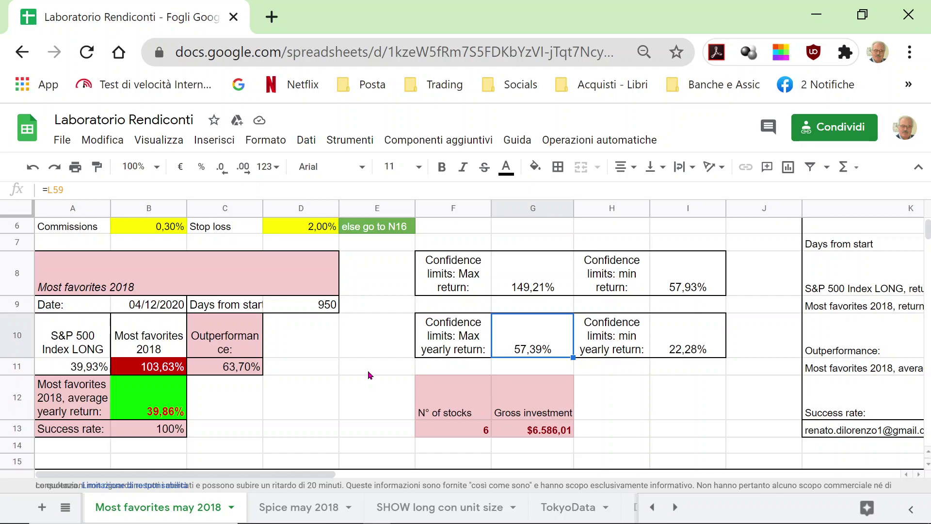
Step: Go over the confidence limit cells around row 10 again, ending on the minimum yearly return in I10
key("Up")
key("Up")
key("Down")
key("Down")
key("Left")
key("Right")
key("Right")
key("Right")
key("Left")
key("Left")
key("Left")
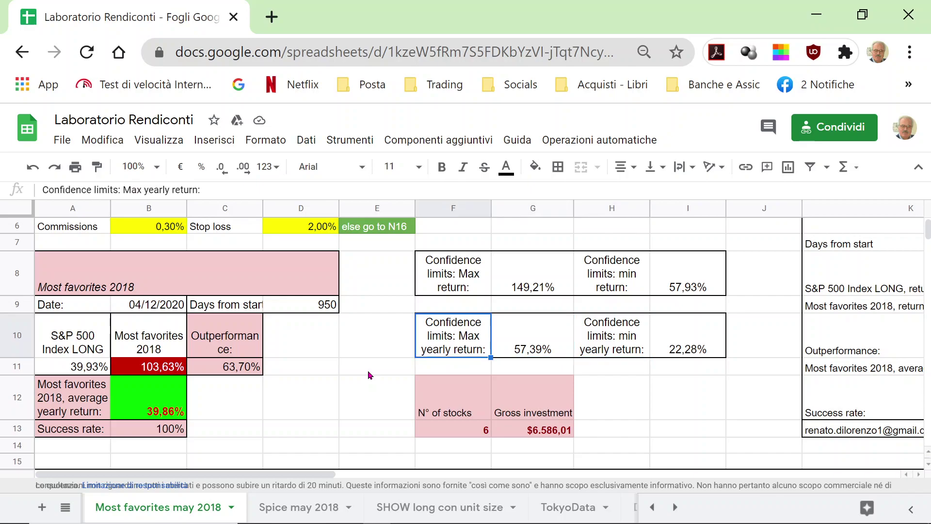
key("Down")
key("Down")
key("Up")
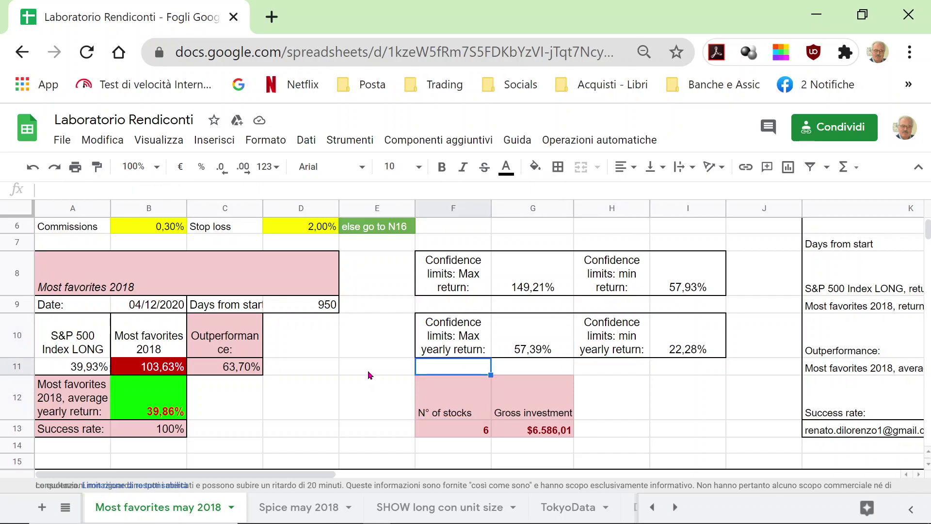
key("Up")
key("Right")
key("Right")
key("Right")
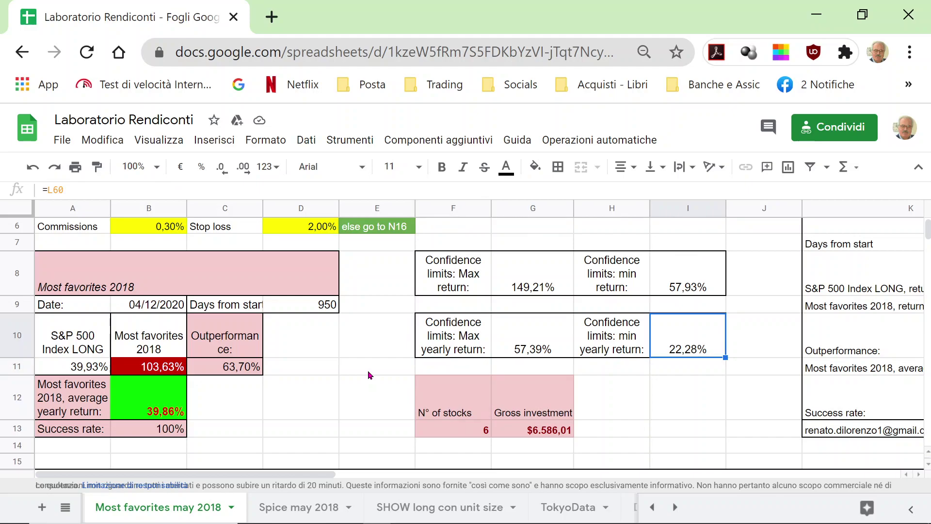
Step: Examine the Share Return formulas in column I of the stock list, down to I25 and back to I17
key("Down")
key("Down")
key("Down")
key("Down")
key("Down")
key("Down")
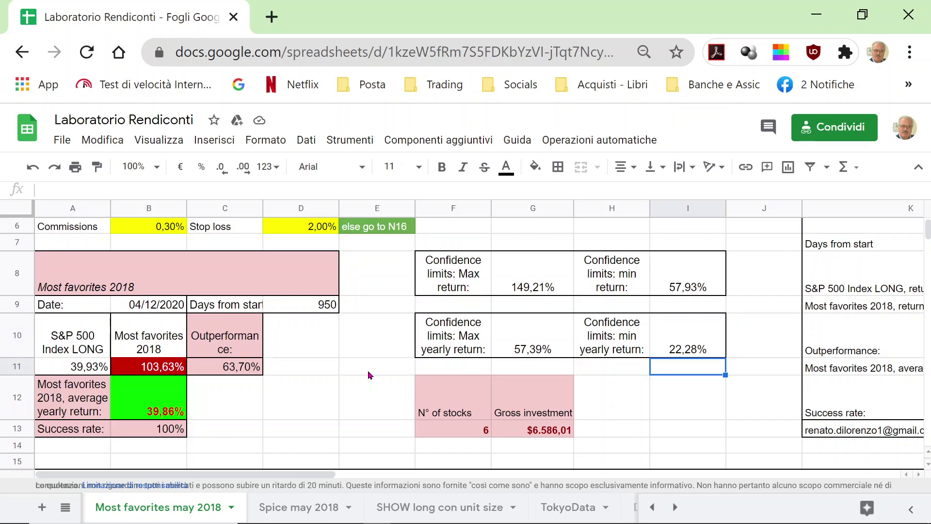
key("Down")
key("Down")
key("Down")
key("Down")
key("Down")
key("Down")
key("Down")
key("Down")
key("Down")
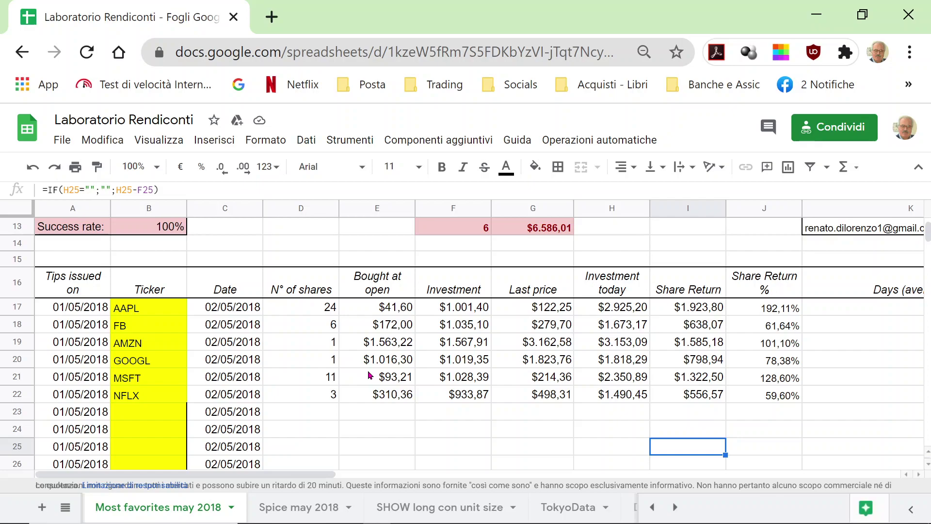
key("Up")
key("Up")
key("Up")
key("Up")
key("Up")
key("Up")
key("Up")
key("Up")
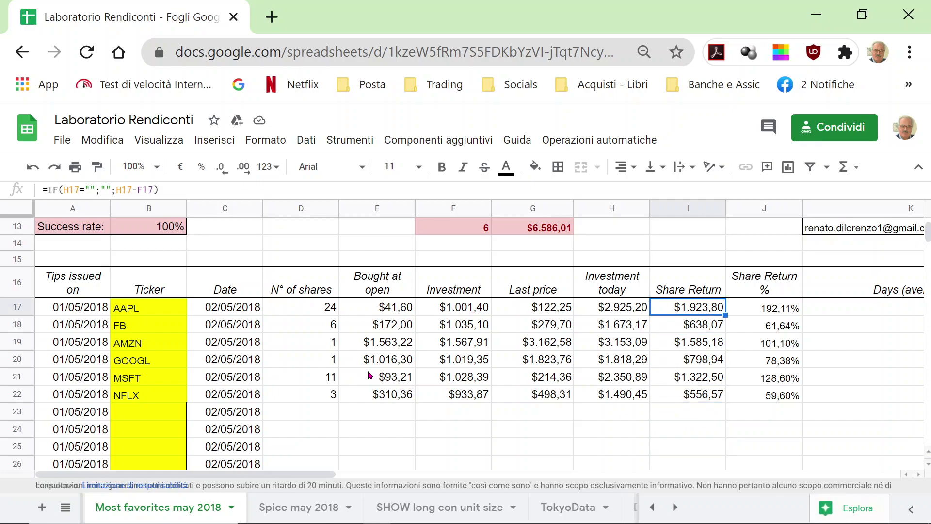
Step: Go through the ticker symbols in column B of the stock list, from AAPL to NFLX
key("Left")
key("Left")
key("Left")
key("Left")
key("Left")
key("Left")
key("Left")
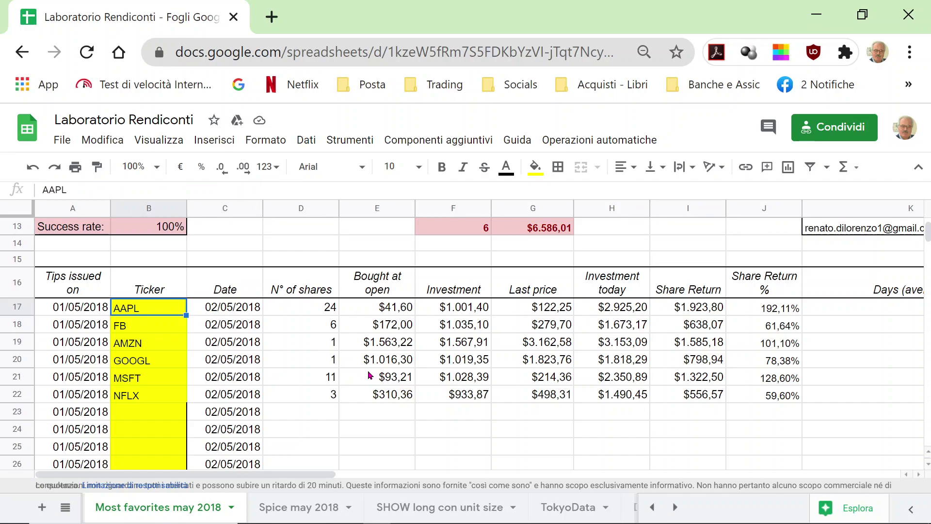
key("Down")
key("Down")
key("Down")
key("Down")
key("Down")
key("Up")
key("Up")
key("Up")
key("Up")
key("Up")
Step: Check the formula for the portfolio's average yearly return in B12 and review the summary alongside the stock list
scroll(214, 411, "up", 3)
scroll(297, 430, "down", 3)
scroll(266, 394, "up", 6)
scroll(268, 394, "down", 3)
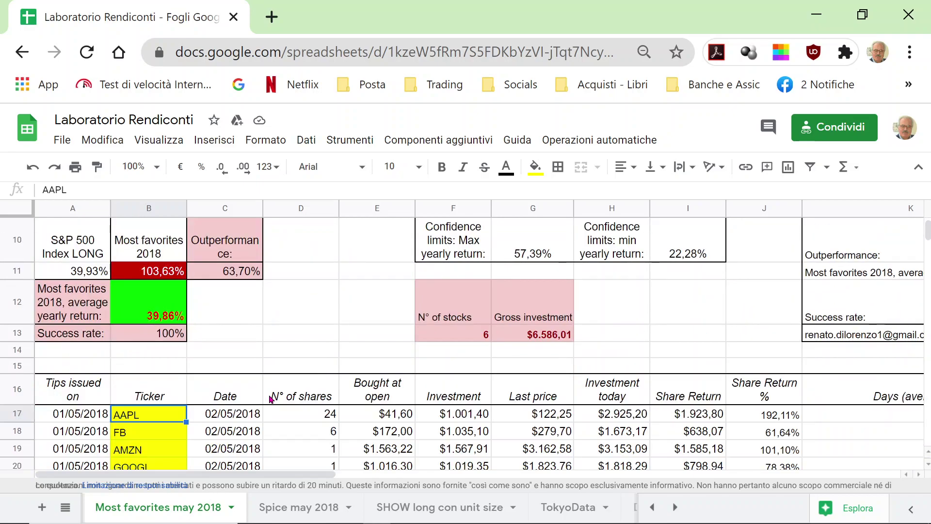
left_click(153, 311)
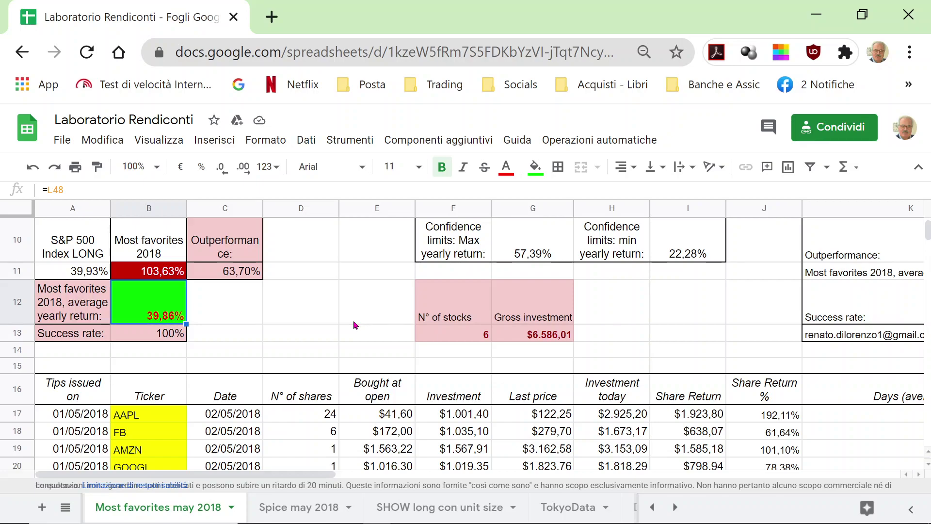
scroll(328, 397, "down", 2)
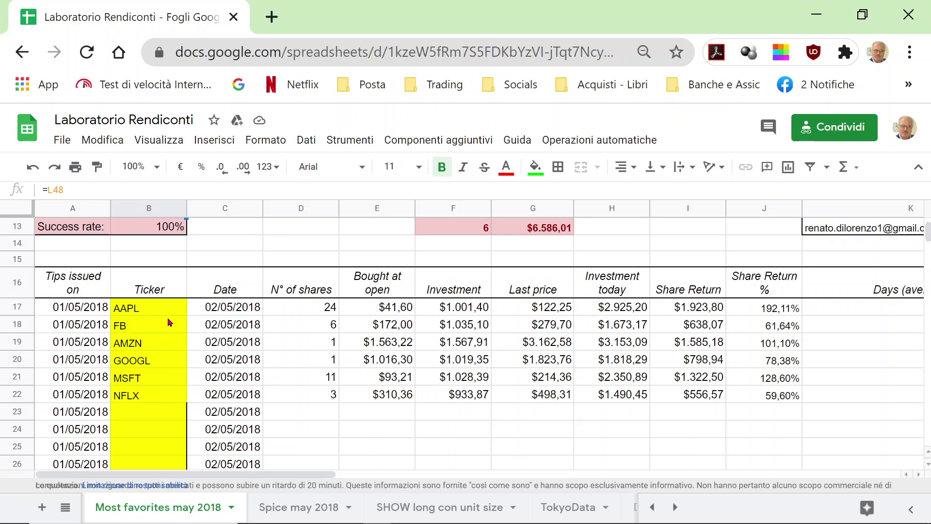
scroll(323, 373, "up", 3)
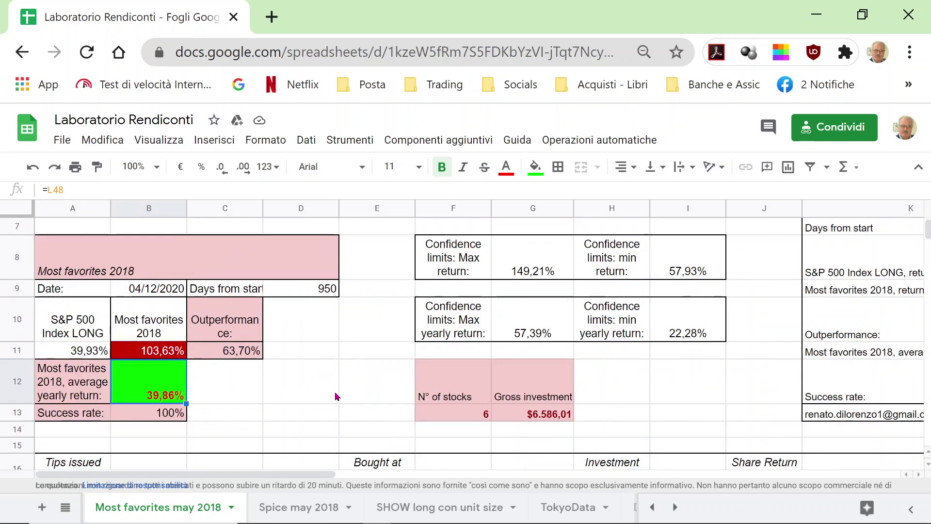
Step: Switch to Photos to show the Frontespizio Domenicale.jpg image, and bring the OBS Studio window forward
left_click(687, 402)
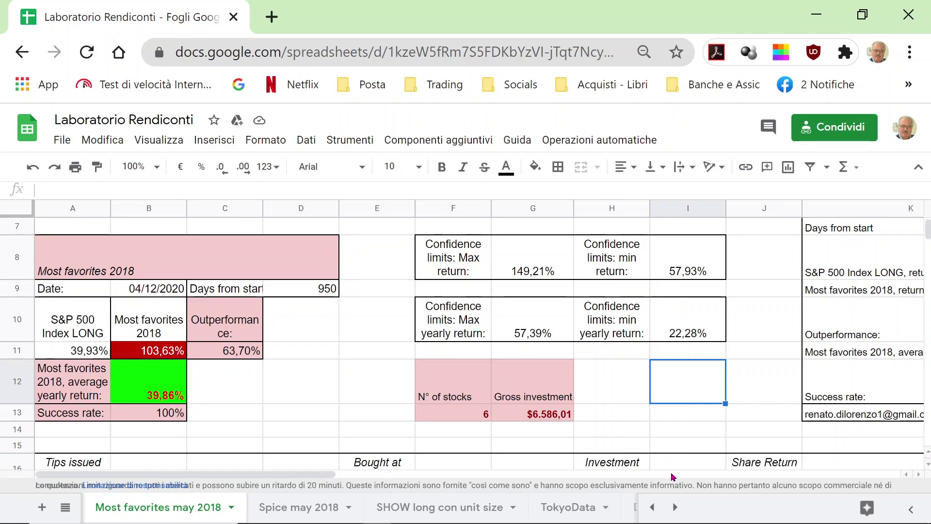
mouse_move(613, 519)
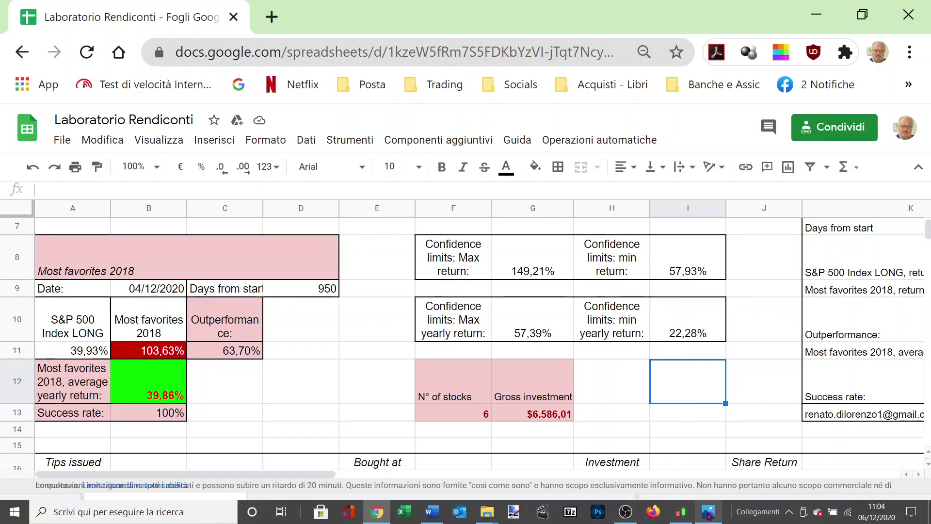
mouse_move(708, 517)
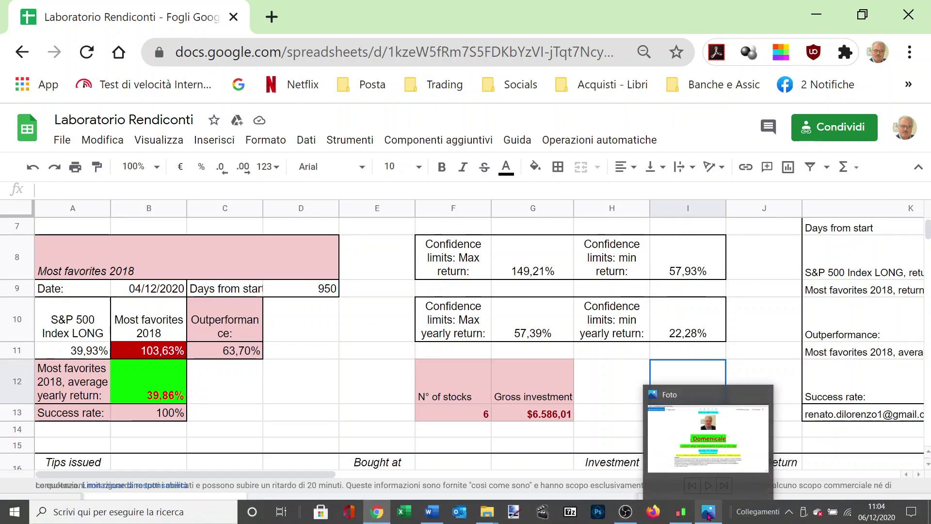
left_click(708, 515)
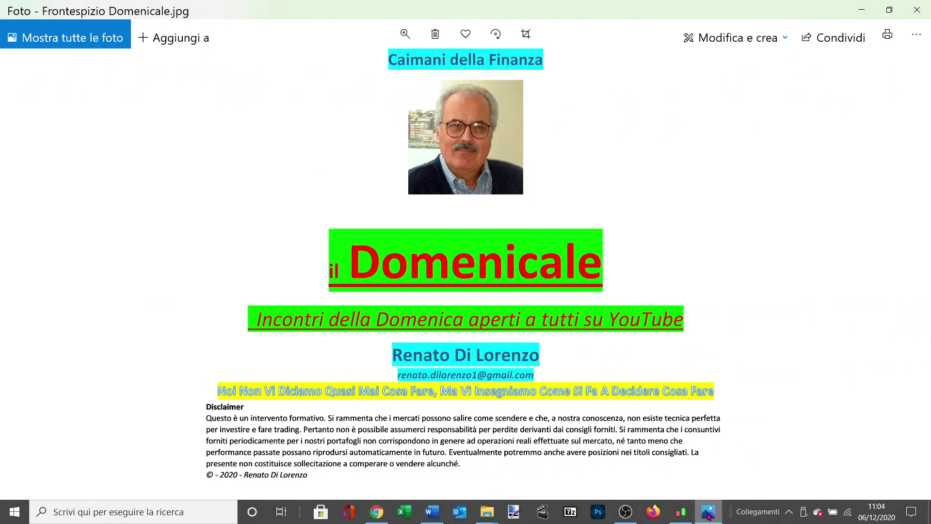
mouse_move(650, 521)
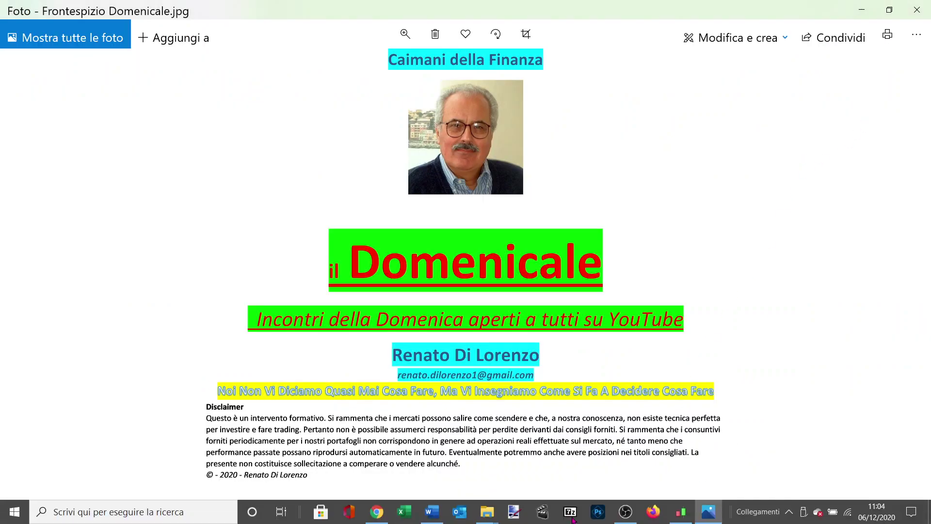
left_click(626, 512)
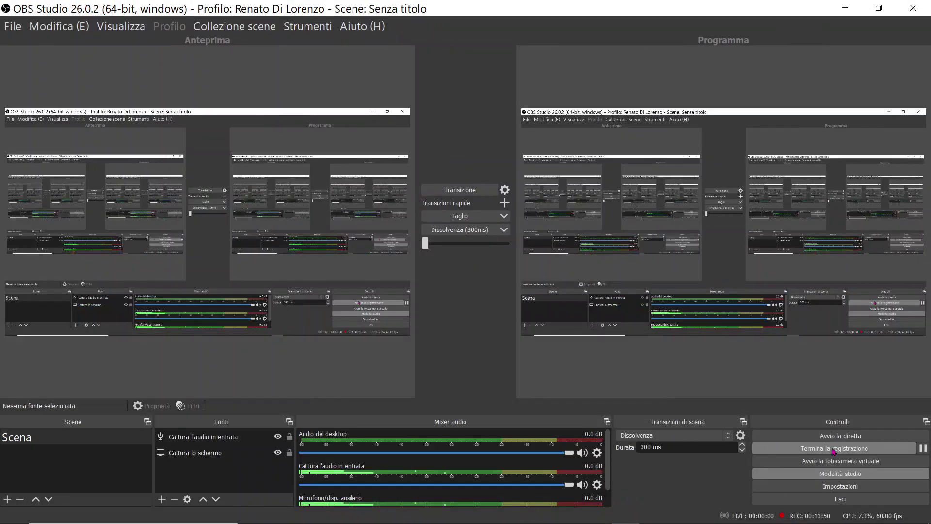